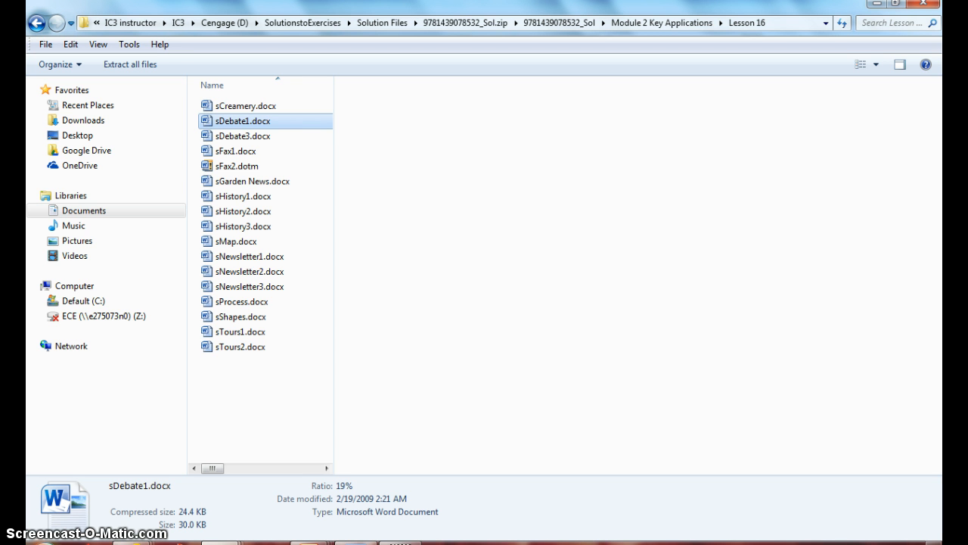
Open sDebate1.docx and save a copy as sDebate2 in Word Document format, accepting the conversion to the new file format
double_click(242, 127)
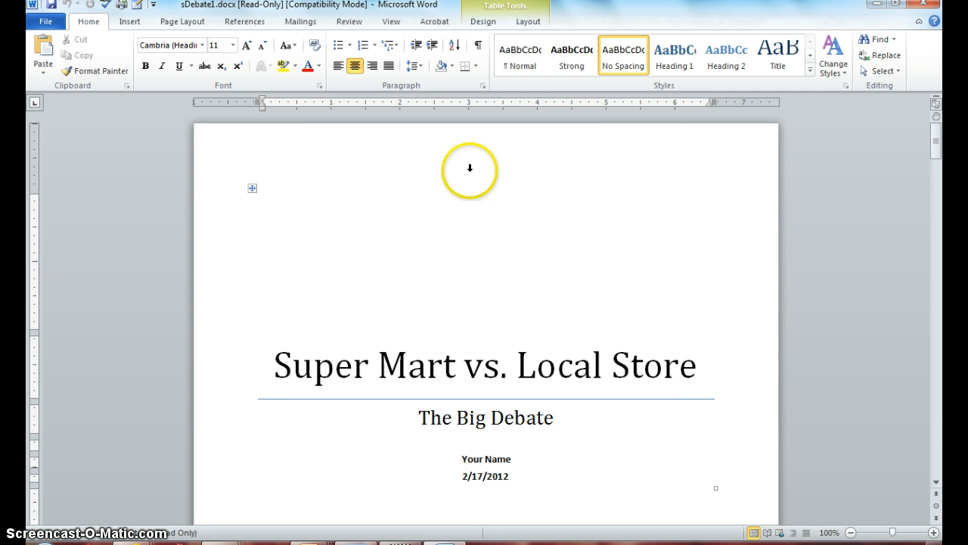
left_click(47, 23)
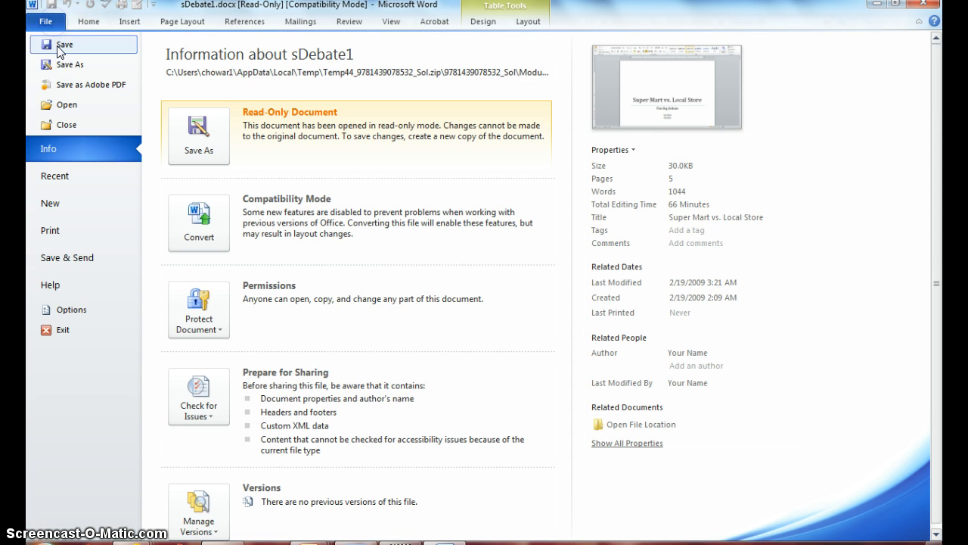
left_click(65, 65)
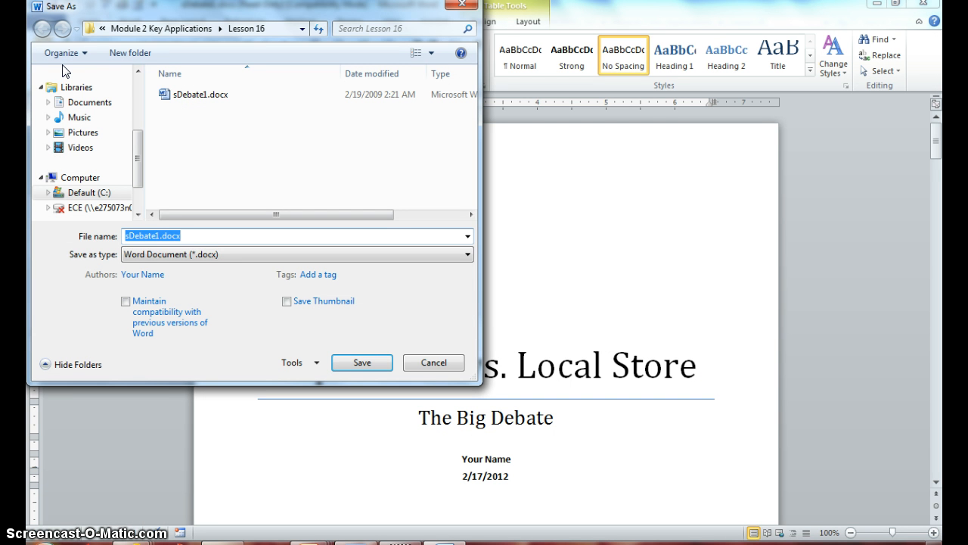
key("End")
key("BackSpace")
key("BackSpace")
key("BackSpace")
key("BackSpace")
key("BackSpace")
key("BackSpace")
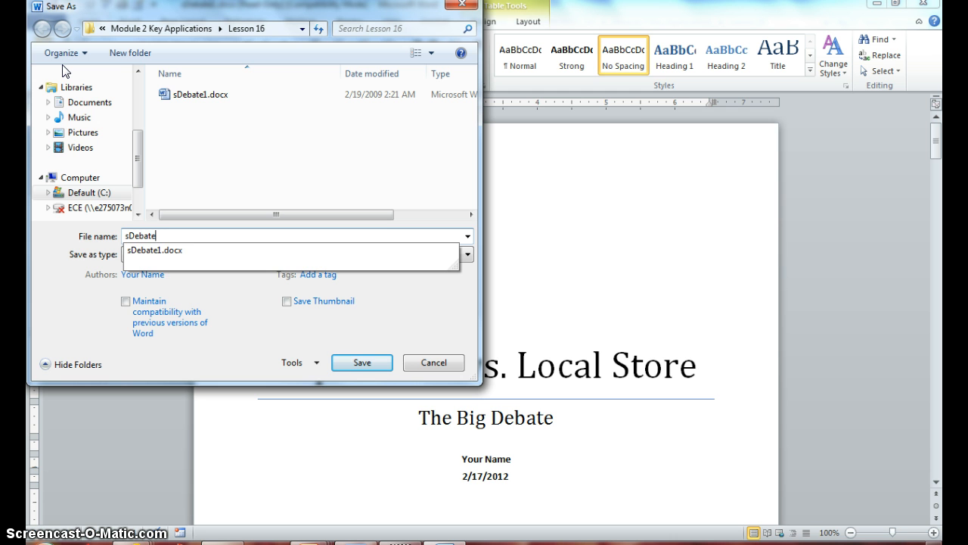
type("2")
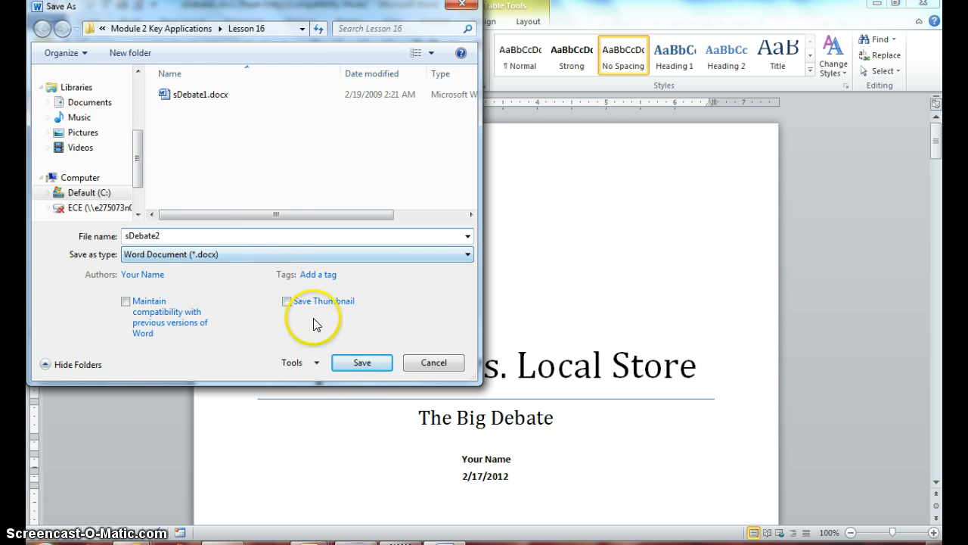
left_click(353, 361)
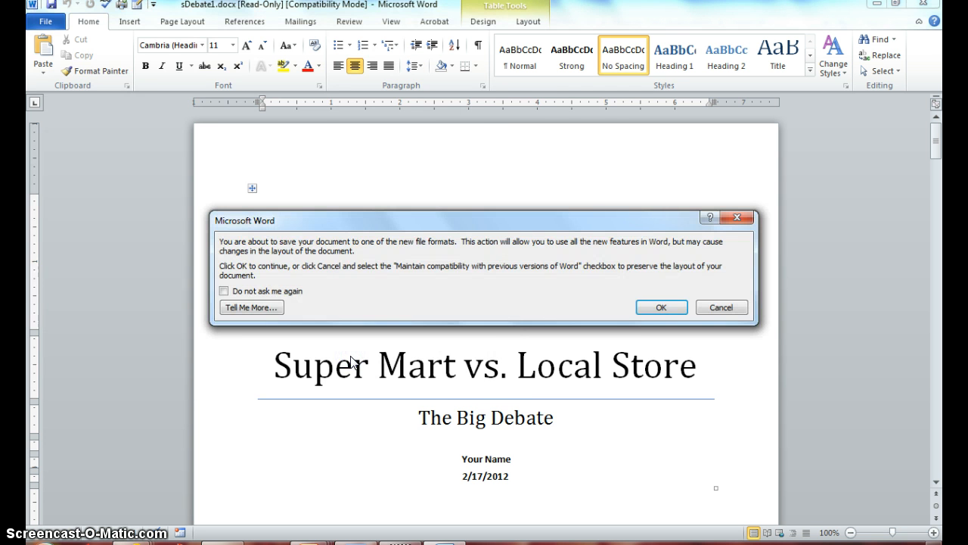
left_click(649, 310)
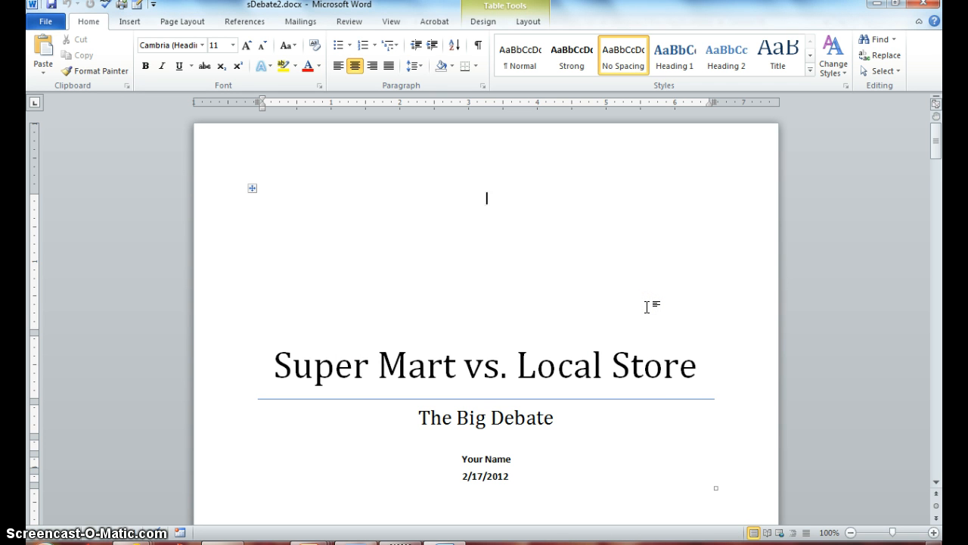
Find and select the phrase "The local store was founded in 1995" in the document, and close the search
key("ctrl+f")
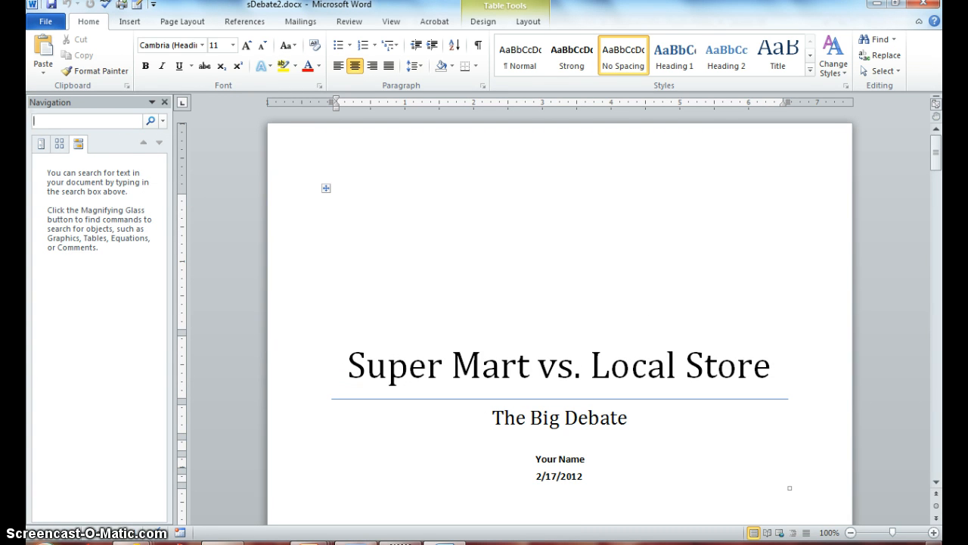
type("The lo")
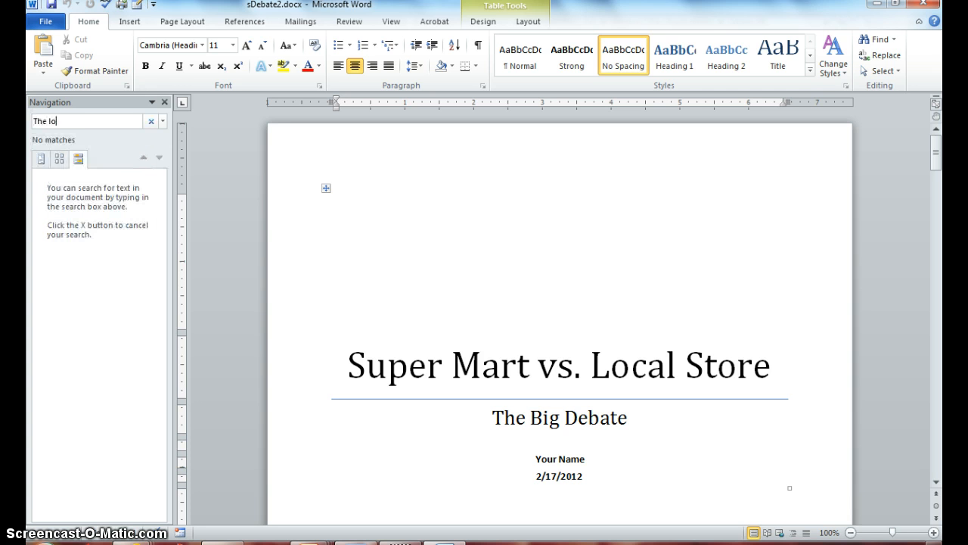
type("cal store was founde")
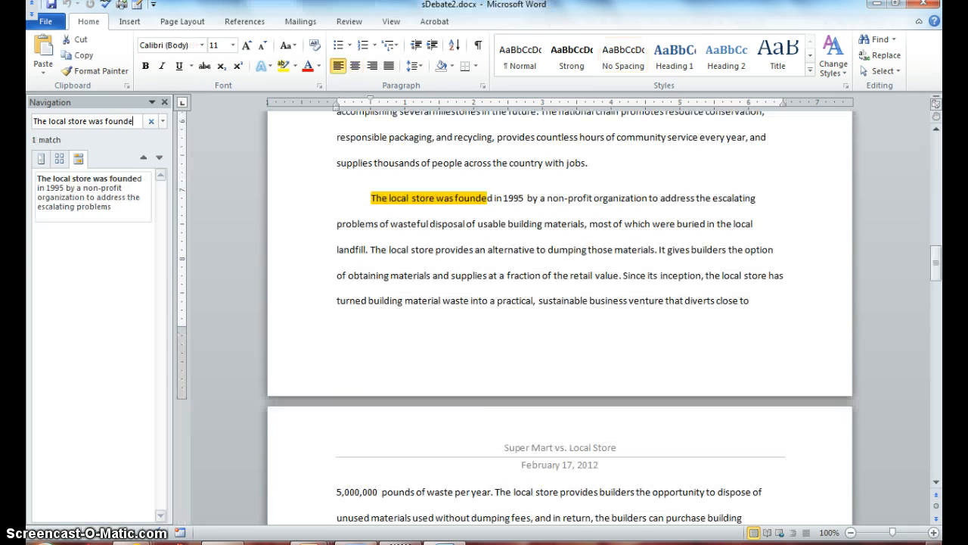
type("d in")
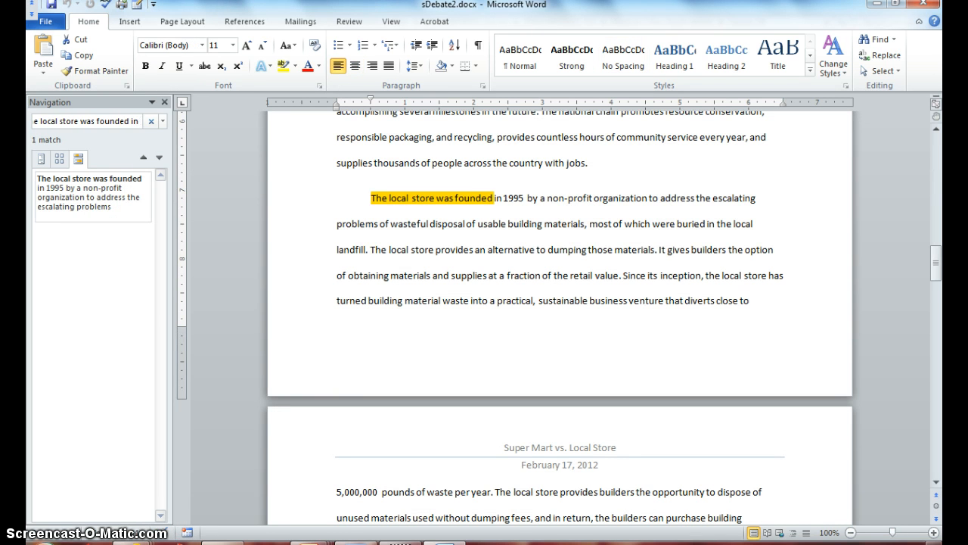
type(" 1995")
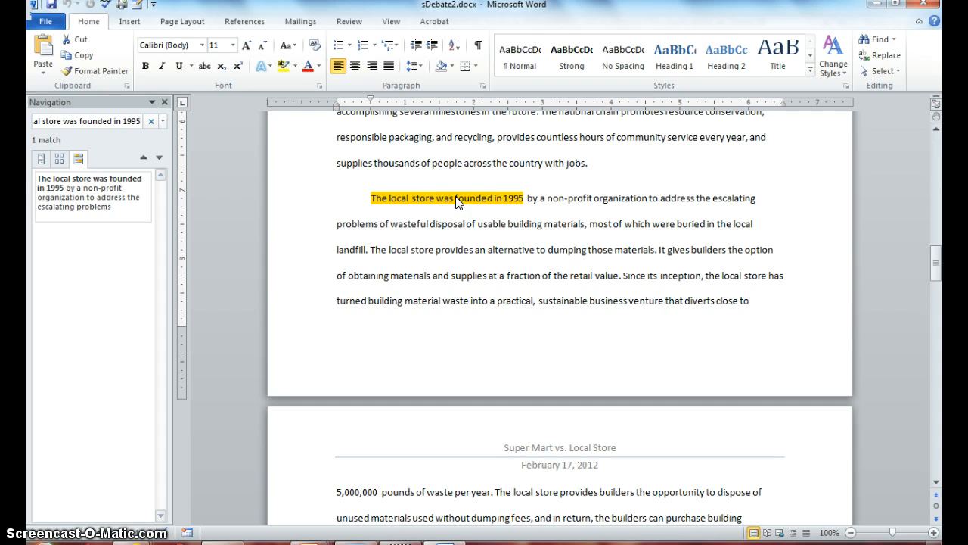
key("Return")
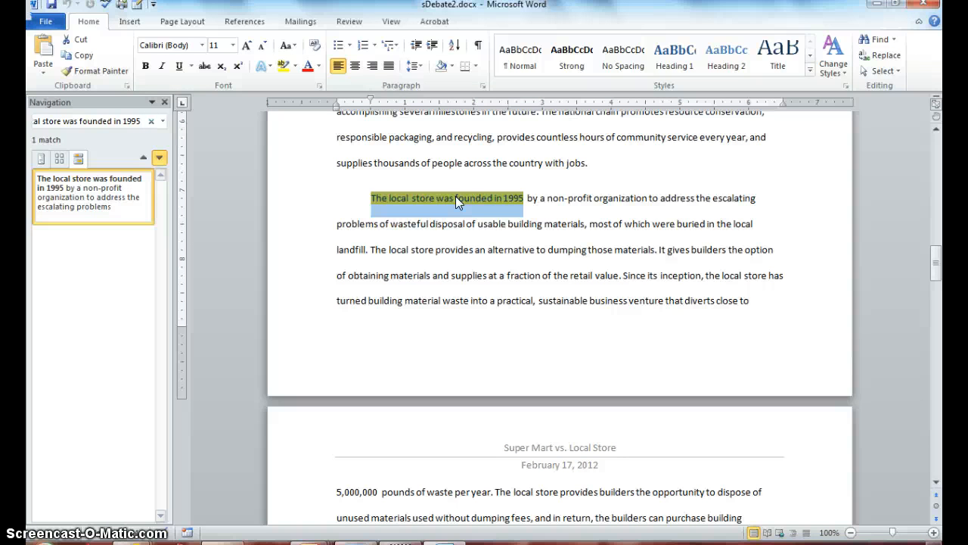
left_click(164, 102)
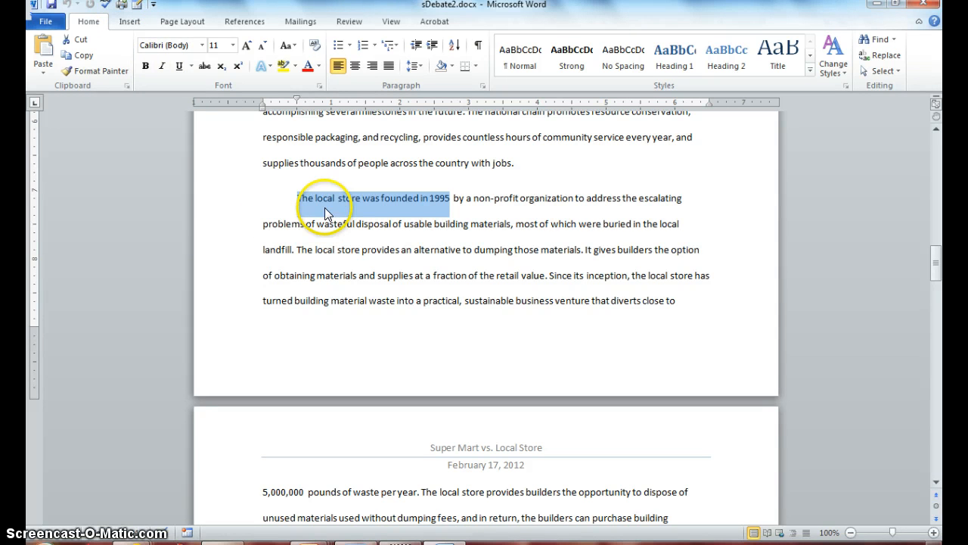
Insert an endnote after "1995" reading "The local store I am referencing is a non-profit retail business in my home town."
left_click(243, 24)
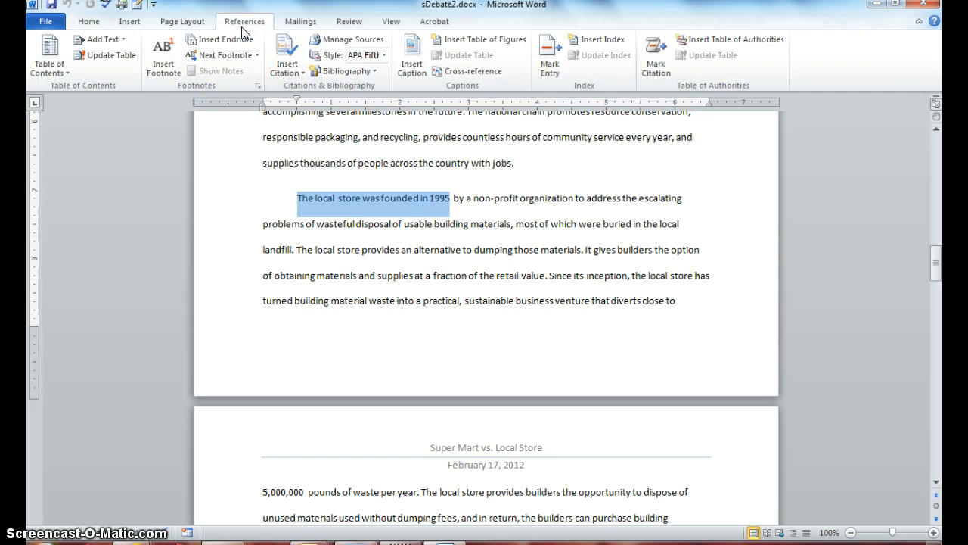
left_click(242, 41)
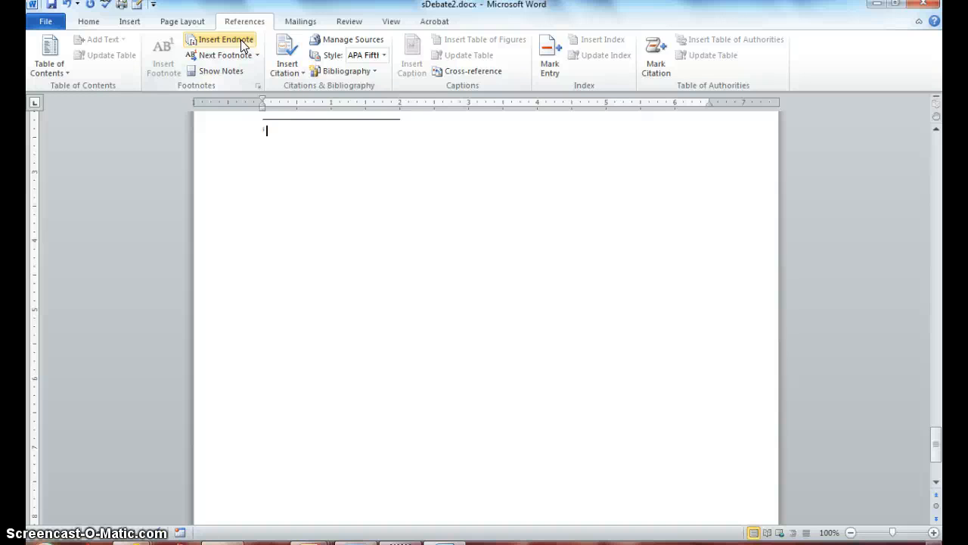
type("The local store I am referencin")
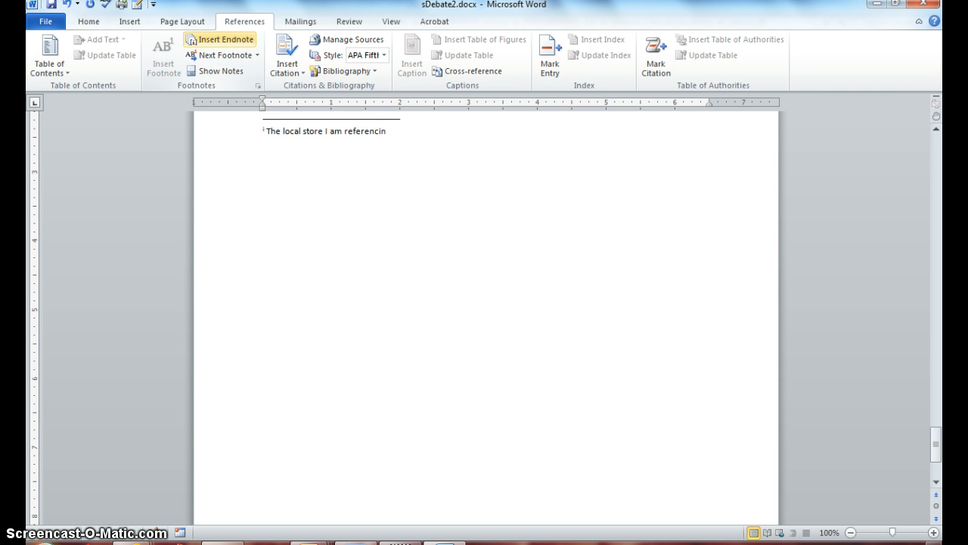
type("g is a non")
type("-prof")
type("it")
type(" reat")
type("il busin")
type("ess i")
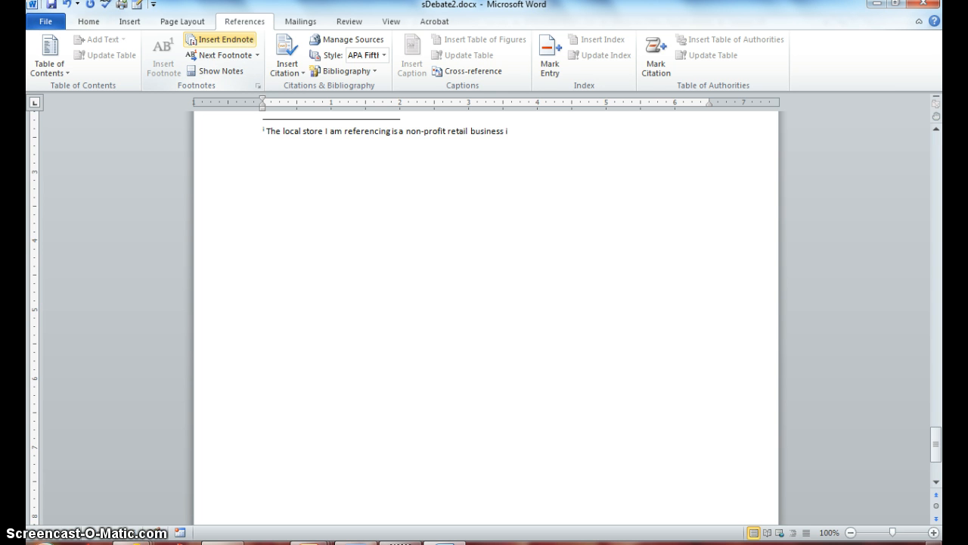
type("n my home town.")
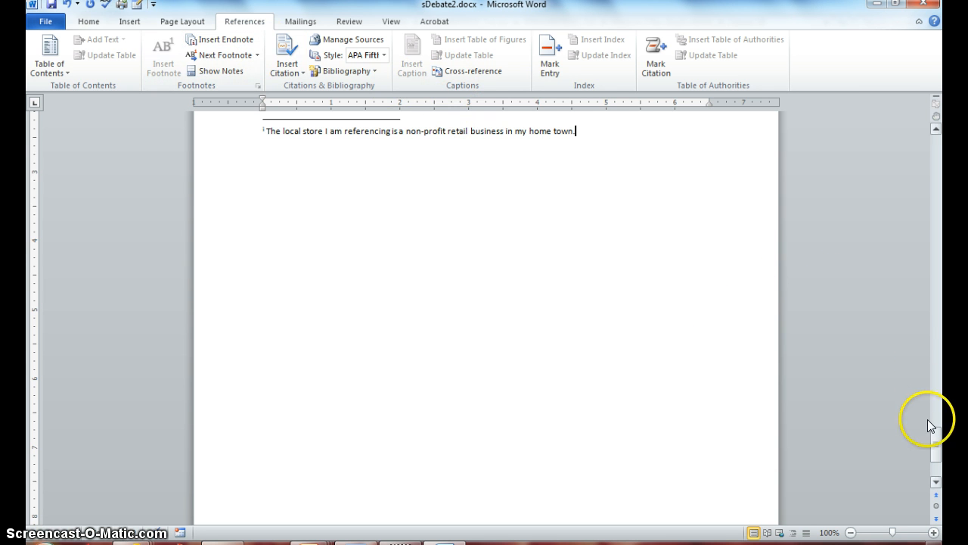
Insert an endnote after "across the country with jobs." reading "The national chain I am referencing is one of the top three home improvement retailers."
left_click_drag(935, 447, 942, 429)
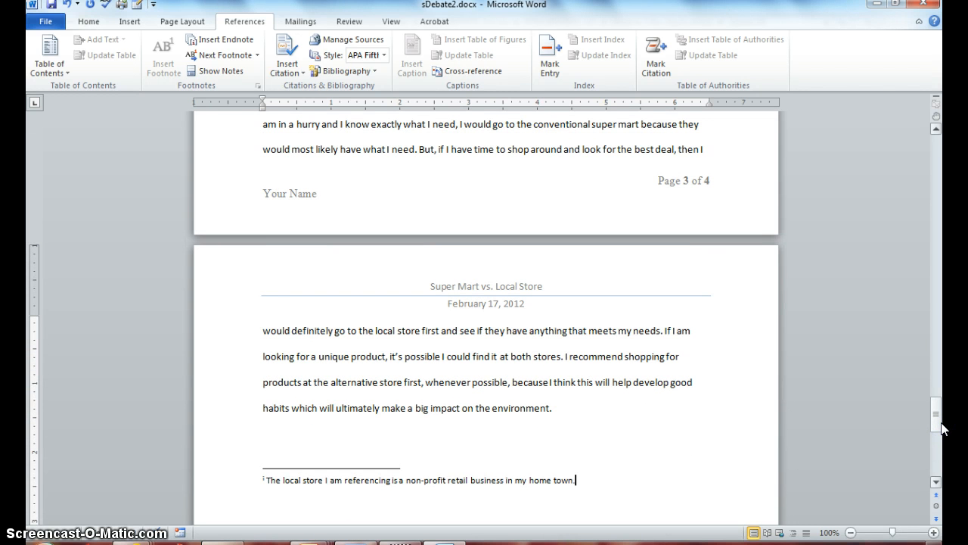
scroll(666, 454, "down", 4)
left_click(665, 504)
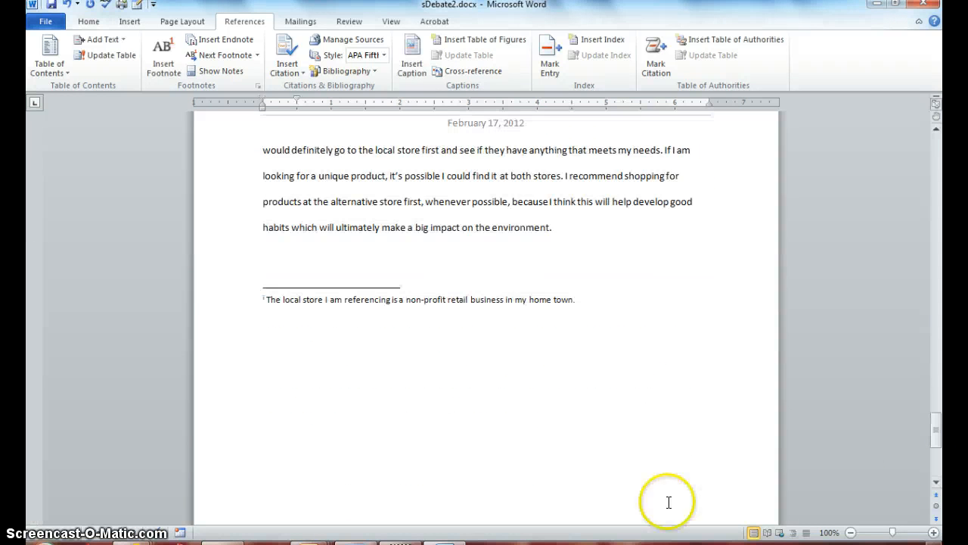
left_click(936, 429)
left_click_drag(937, 431, 936, 253)
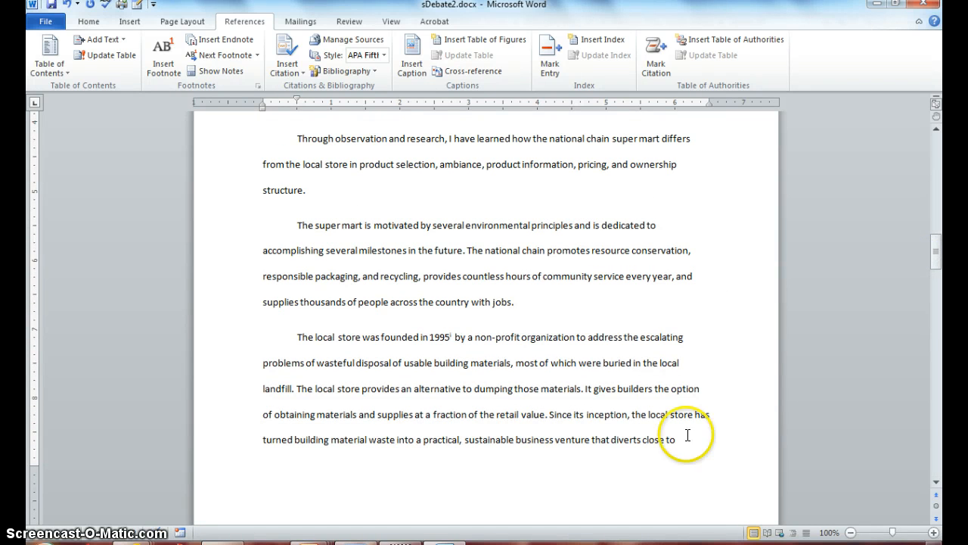
left_click(515, 301)
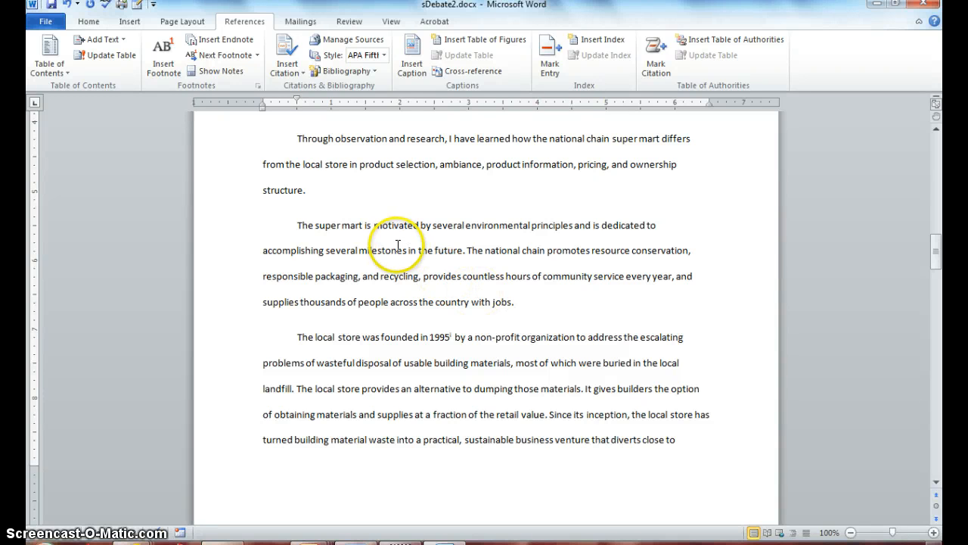
left_click(220, 40)
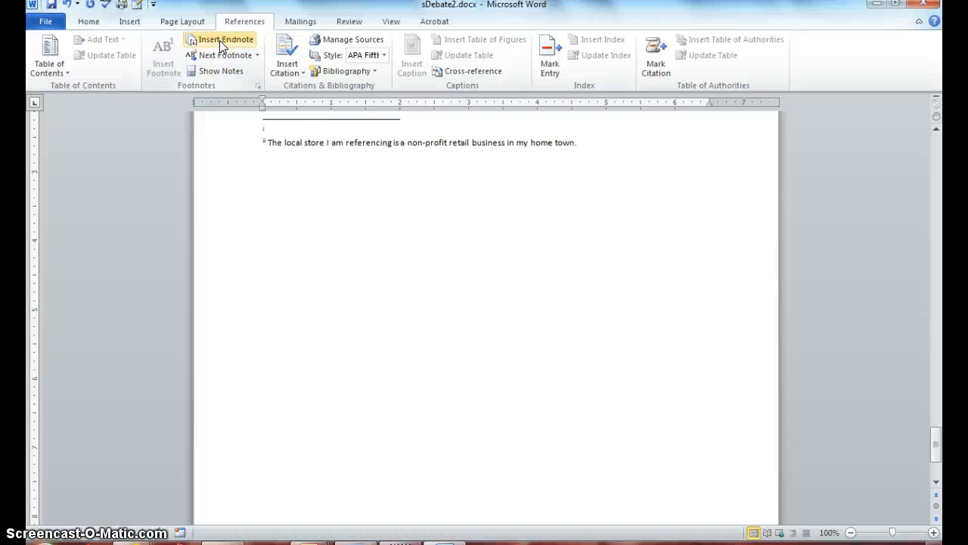
type("The")
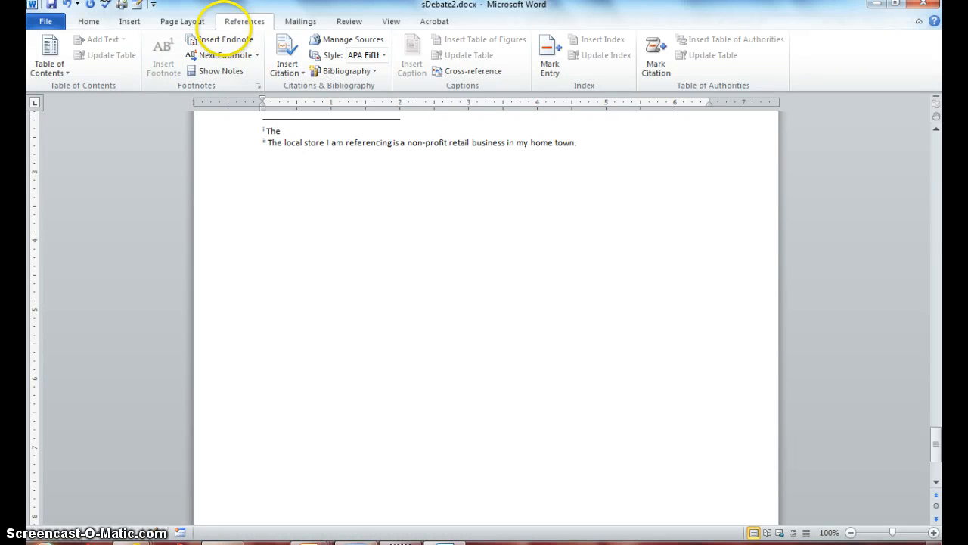
type(" national chain I am r")
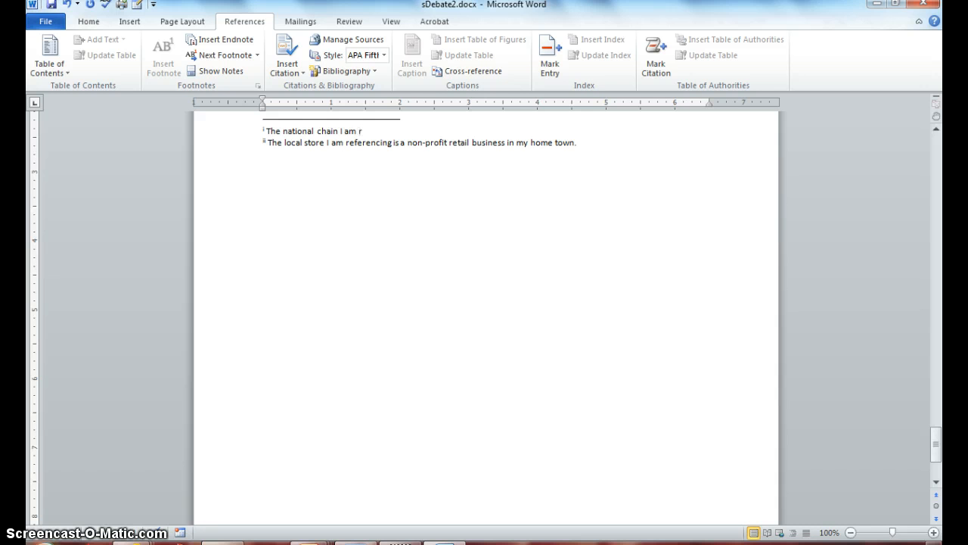
type("eferencing is one of the top ")
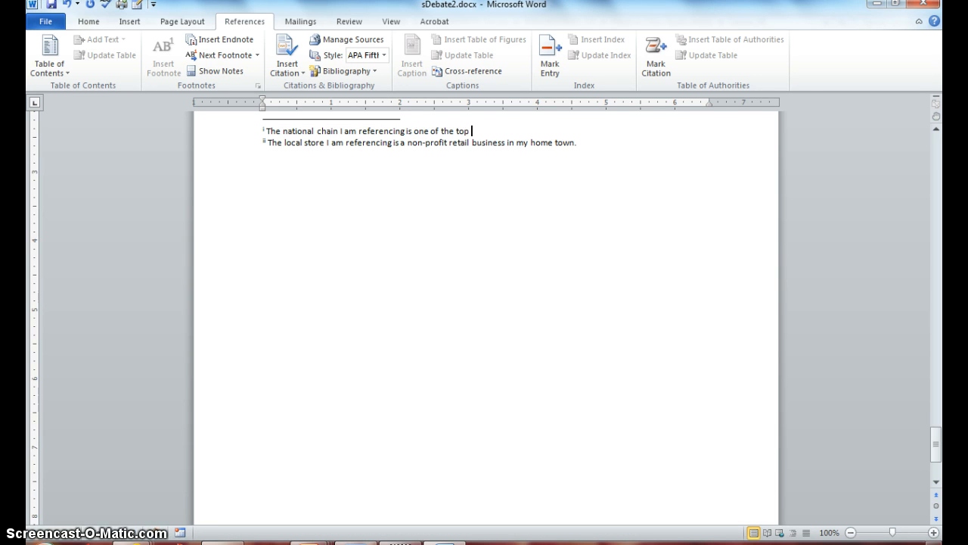
type("three home improvemen")
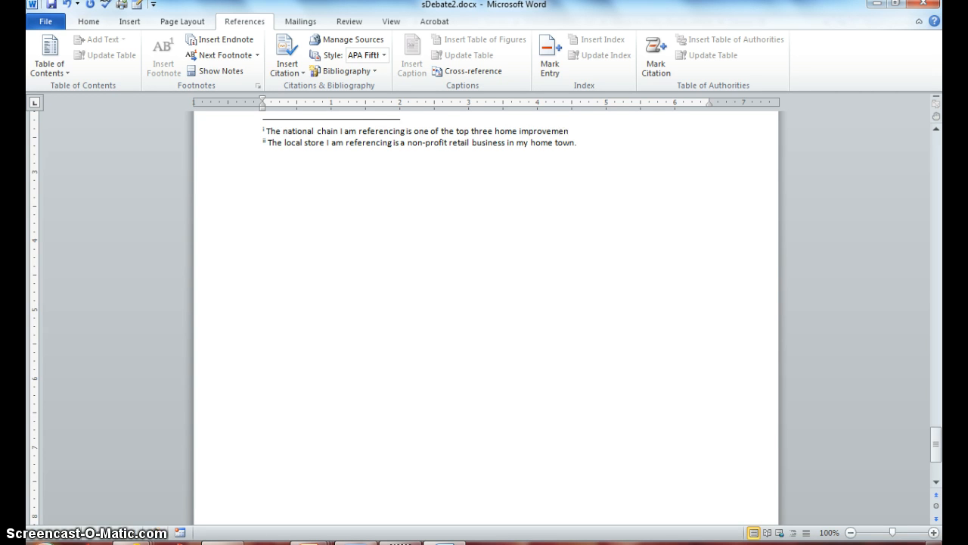
type("t retailers.")
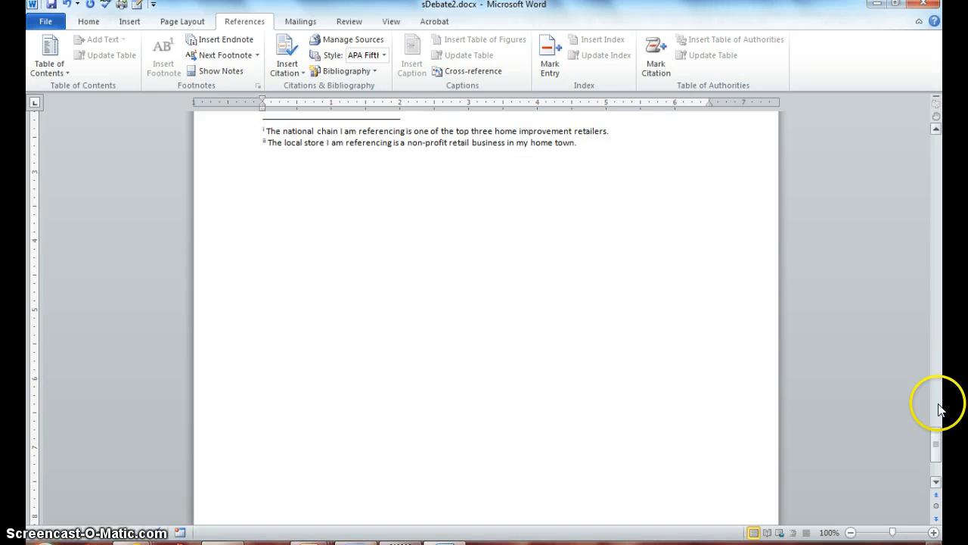
Preview the endnote attached to "with jobs." and jump from its reference mark to the note text
left_click_drag(935, 444, 934, 258)
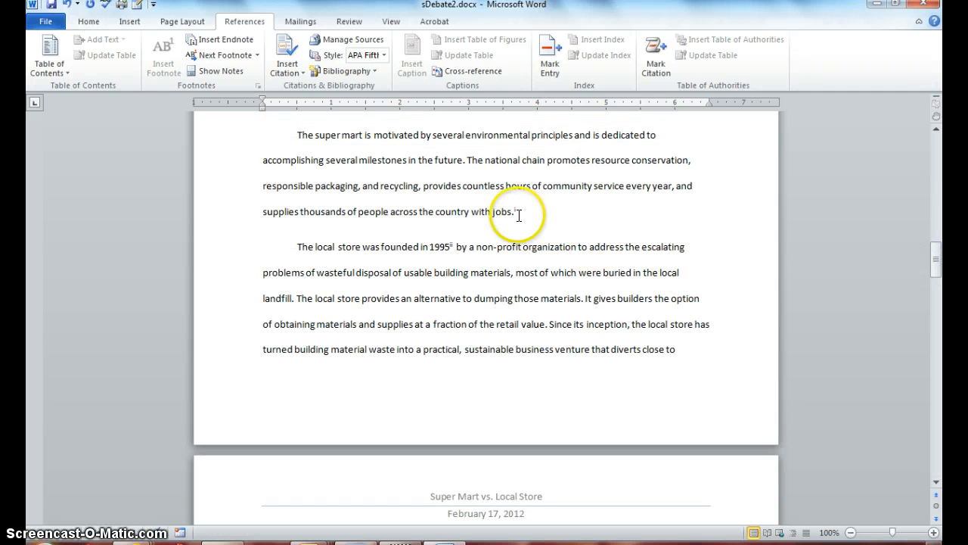
mouse_move(516, 212)
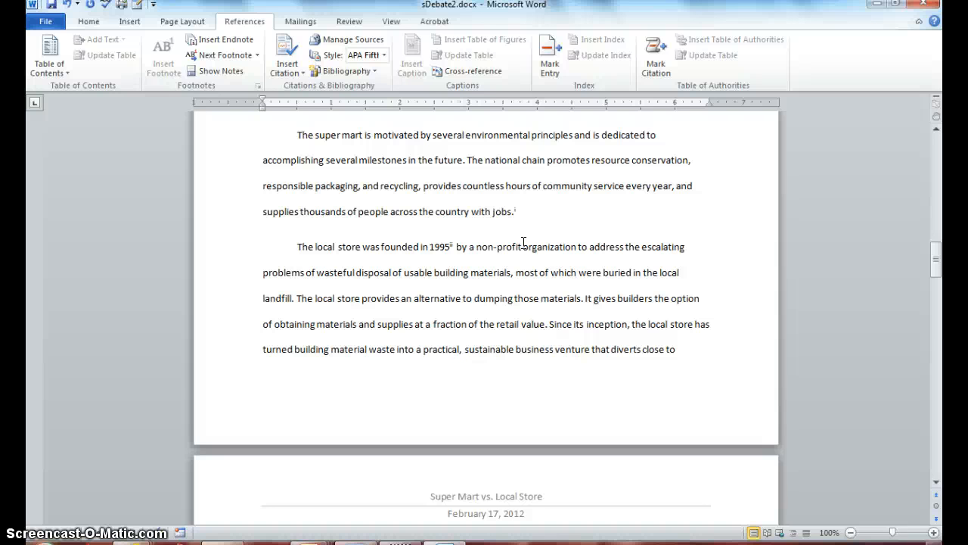
left_click_drag(542, 247, 522, 211)
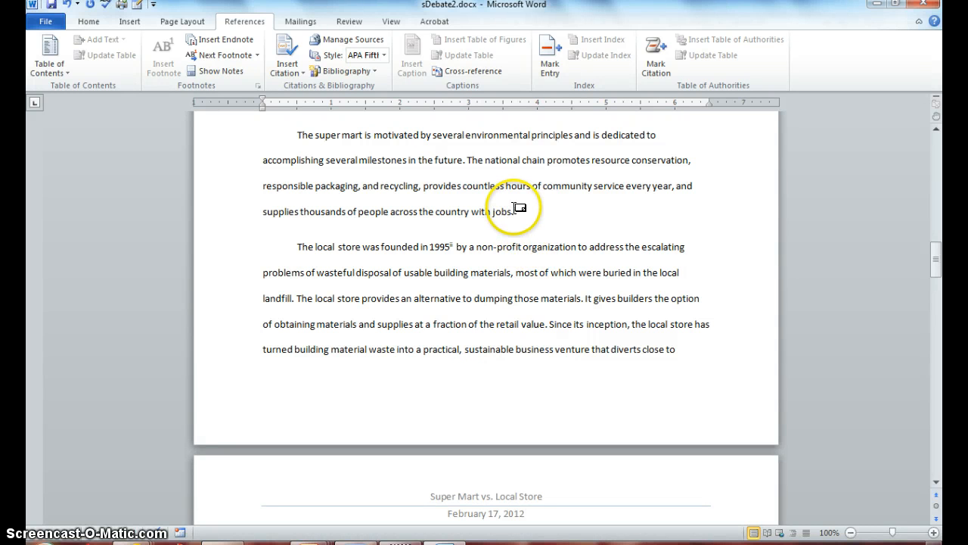
mouse_move(514, 210)
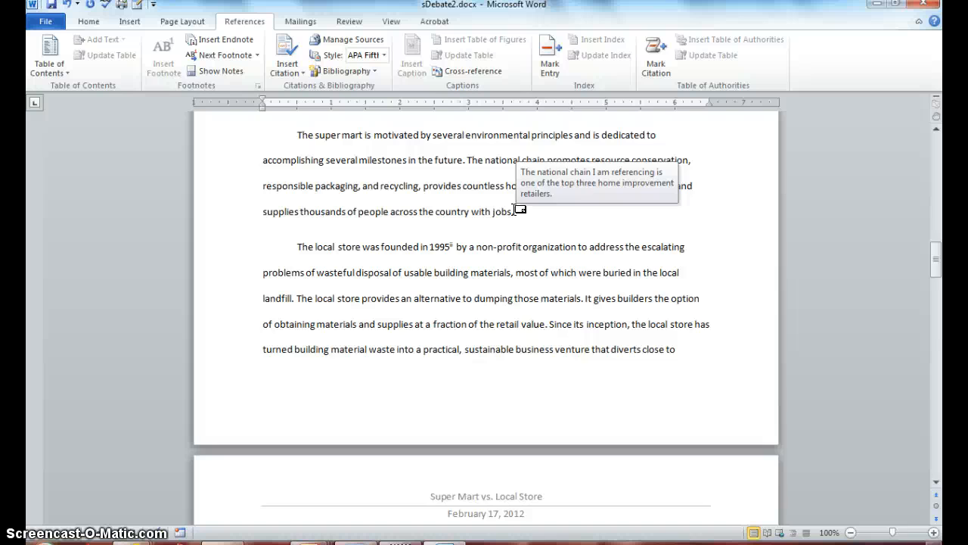
double_click(515, 210)
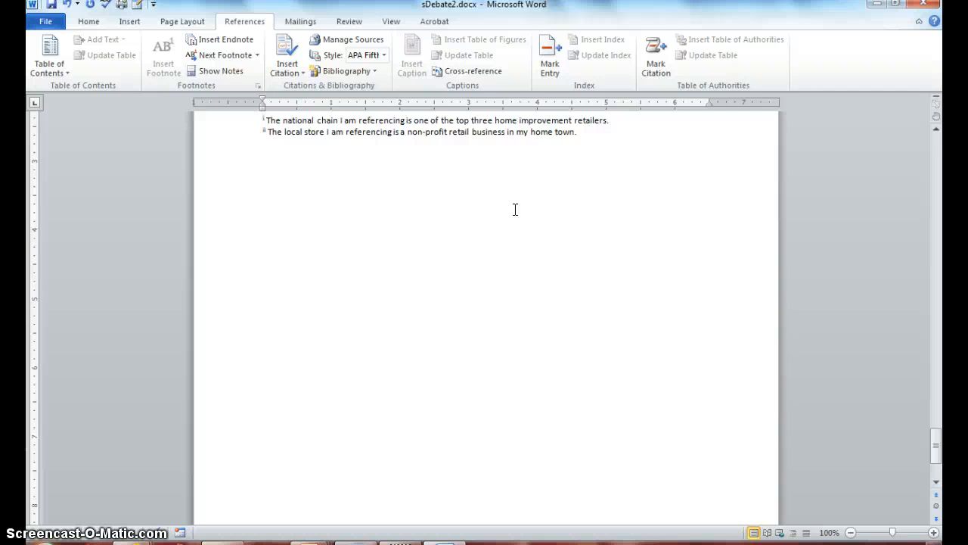
Preview the endnote attached to "1995", jump from its reference mark to the note text, and review both endnotes below the last paragraph
left_click(935, 449)
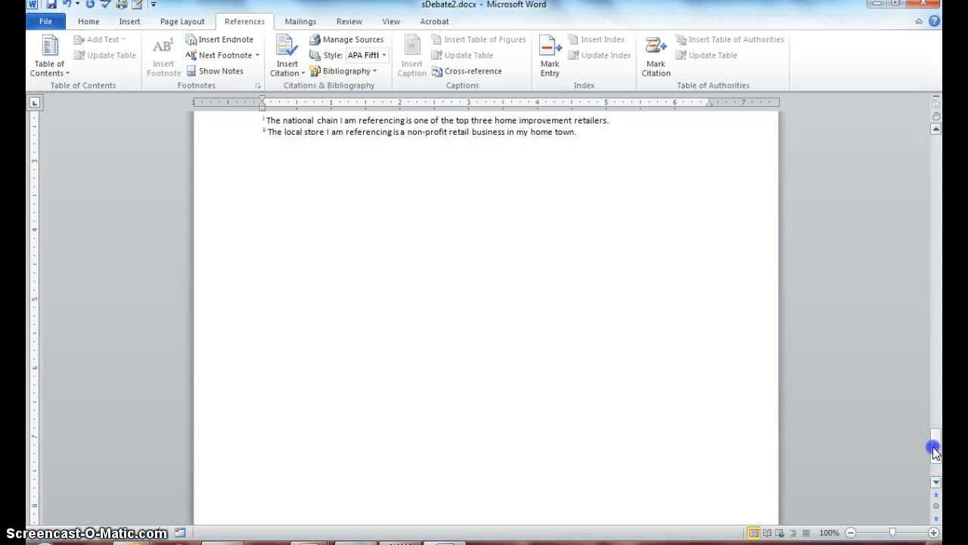
left_click_drag(935, 451, 919, 258)
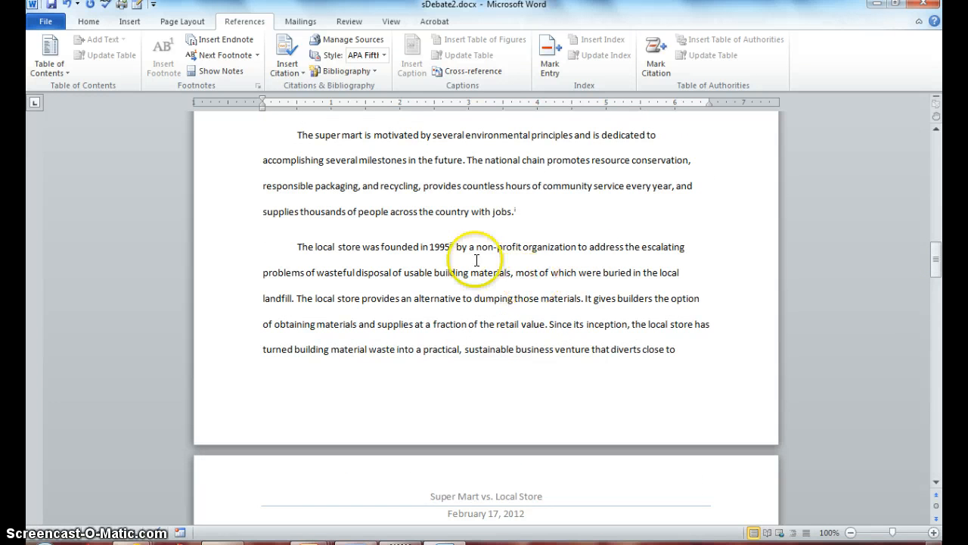
mouse_move(452, 243)
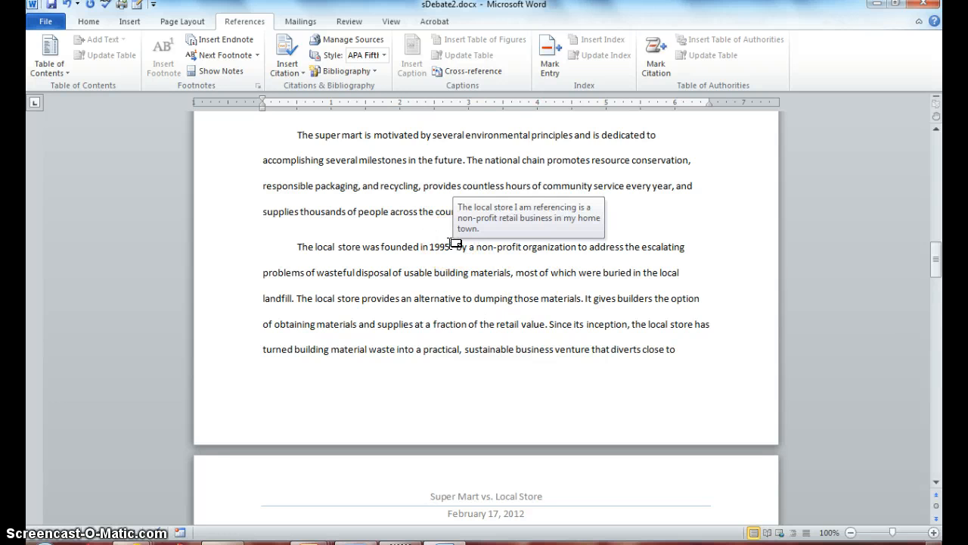
double_click(452, 243)
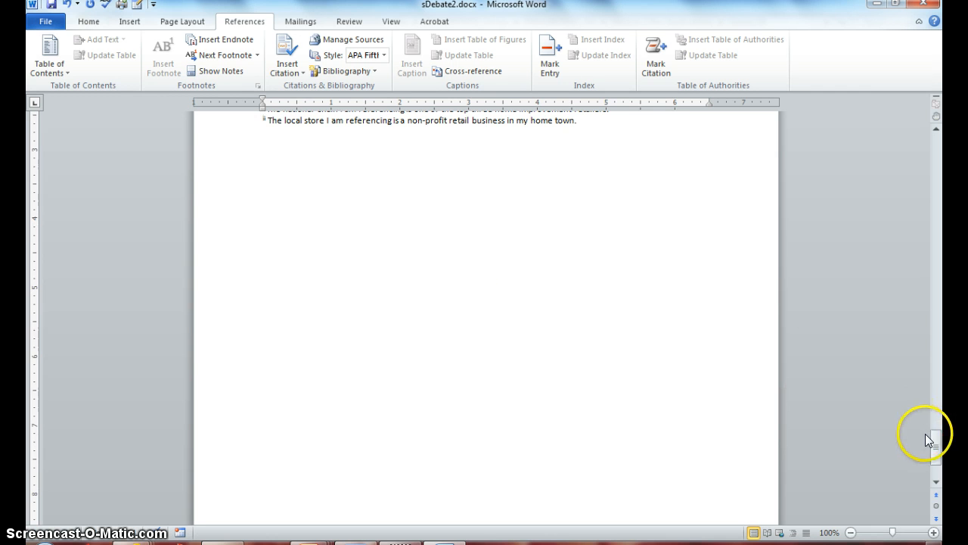
left_click_drag(935, 446, 935, 423)
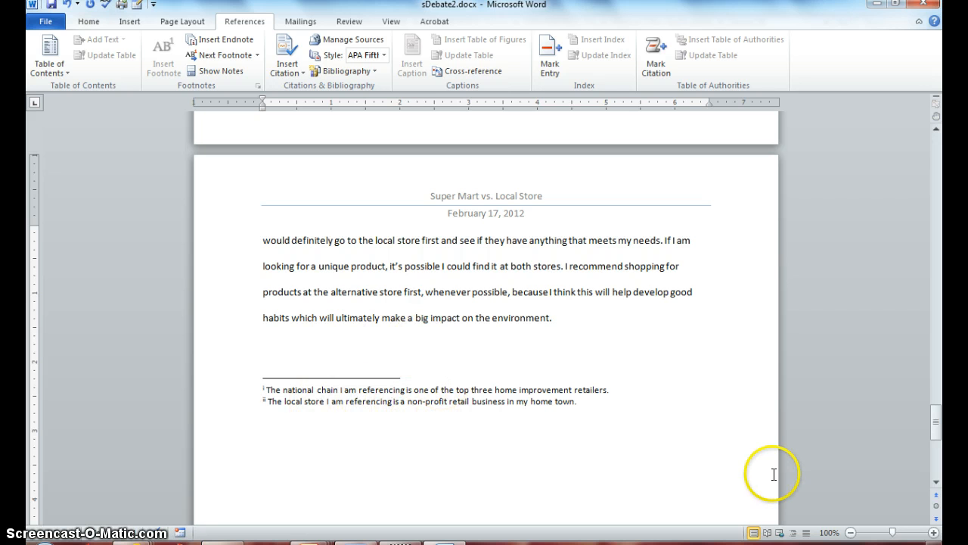
left_click_drag(935, 419, 913, 261)
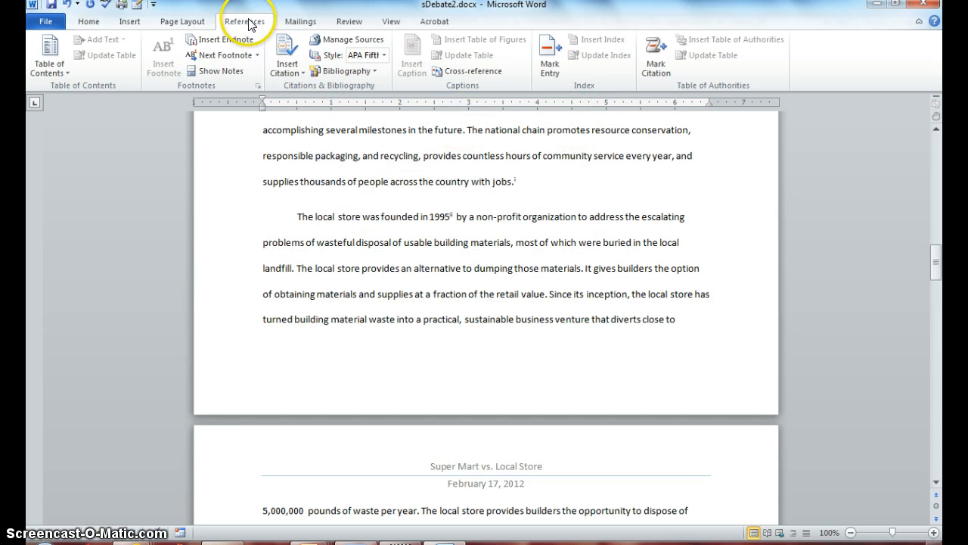